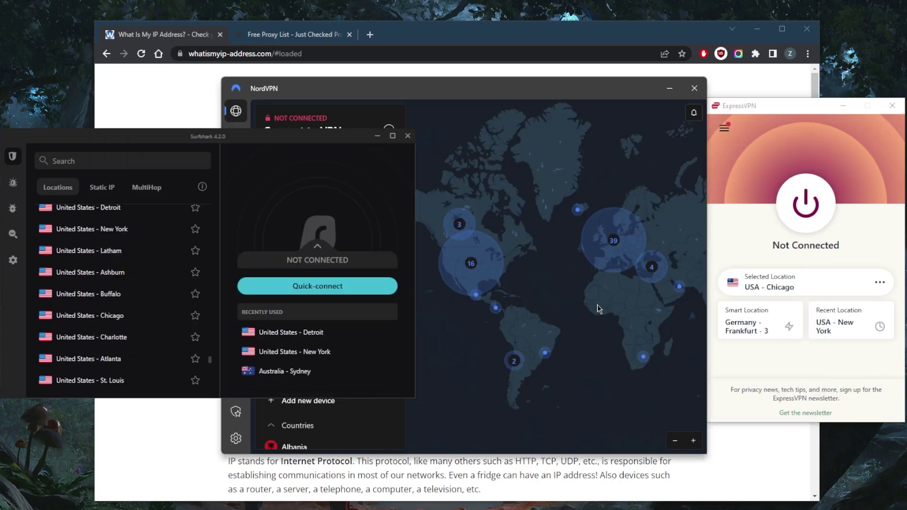
Bring the Chrome IP-check page, showing a Detroit IP, in front of the VPN windows
left_click(582, 36)
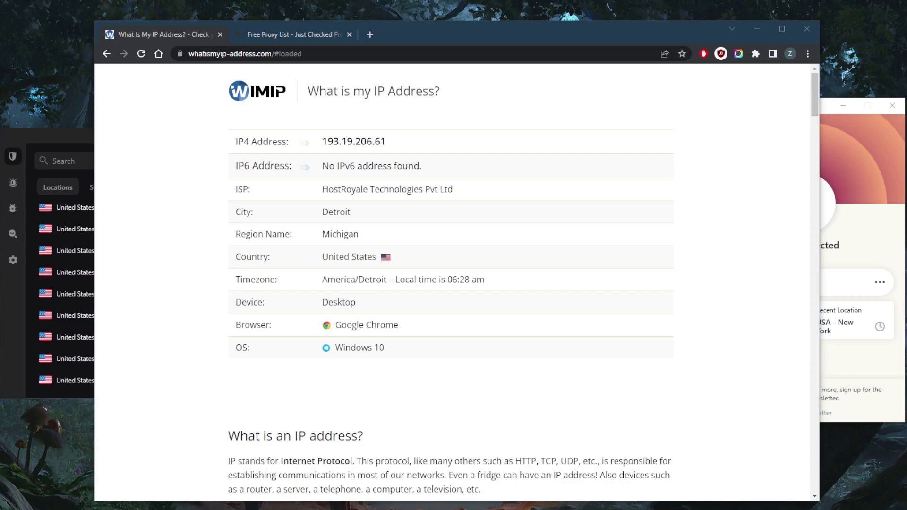
Search 'tor browser' in a new tab and open the torproject.org download page, scrolling through it
left_click(379, 41)
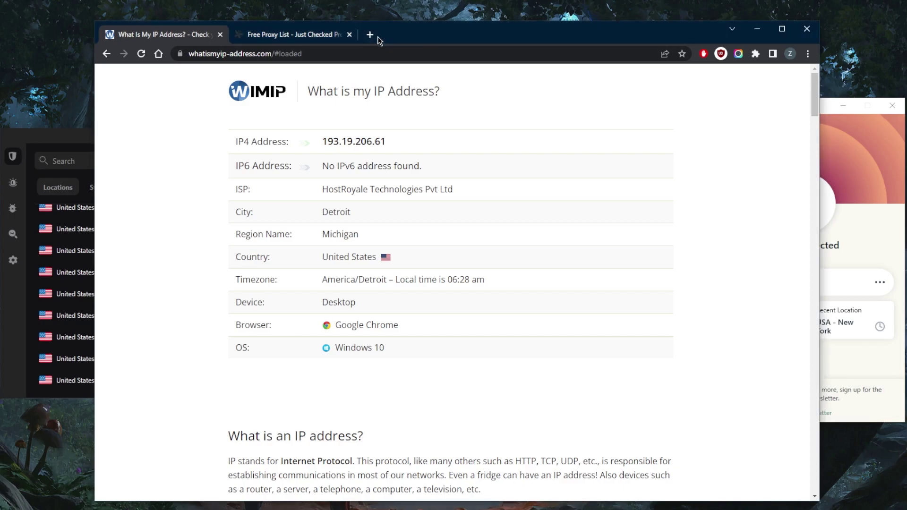
key("ctrl+t")
type("tor")
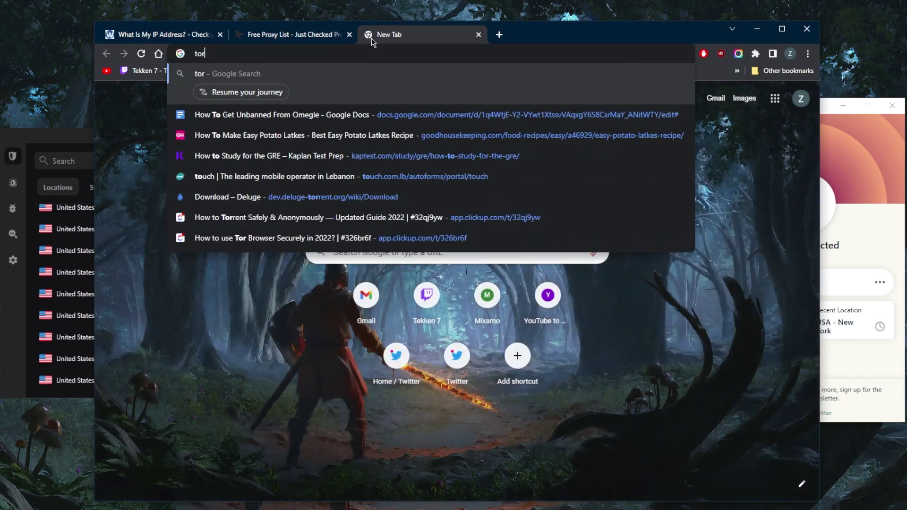
left_click(279, 132)
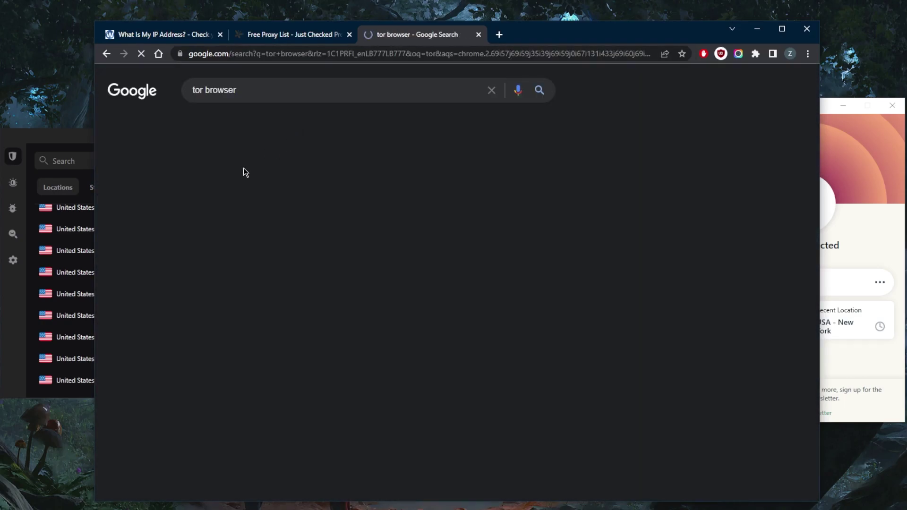
left_click(255, 222)
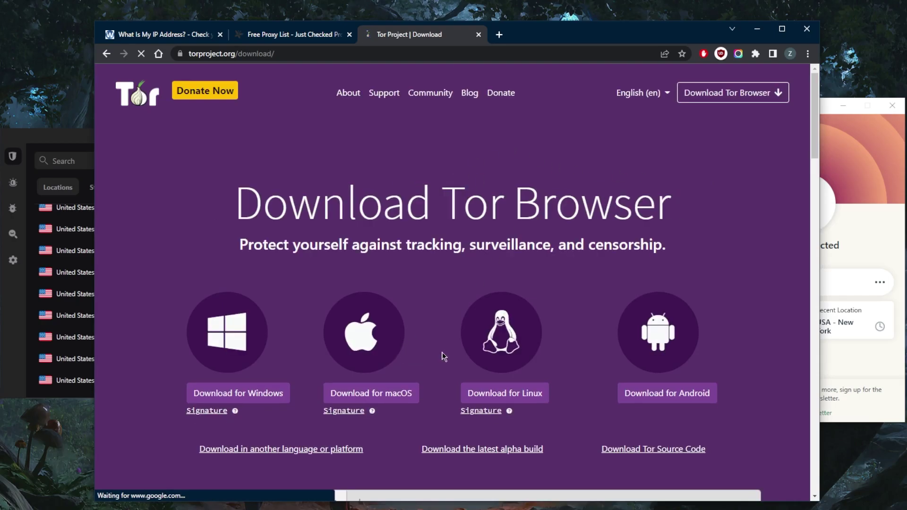
scroll(444, 357, "down", 1)
scroll(440, 352, "down", 1)
scroll(432, 342, "up", 1)
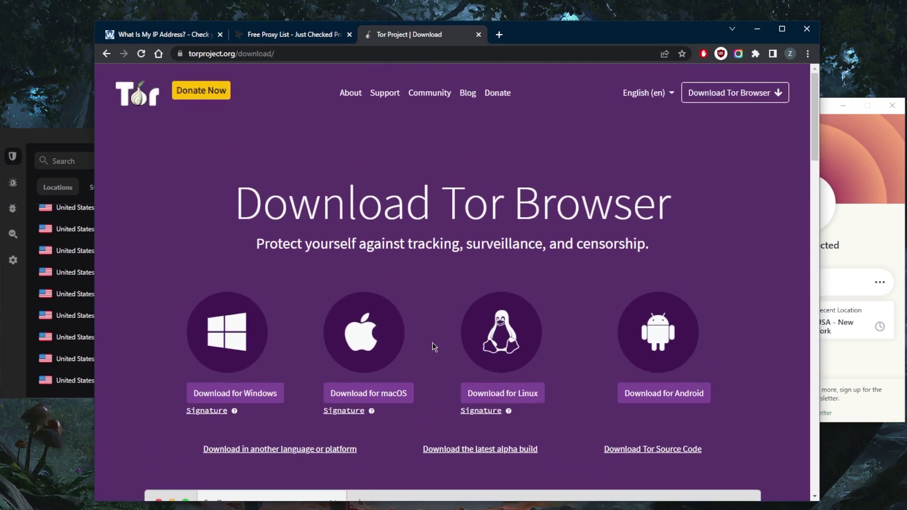
scroll(437, 278, "down", 1)
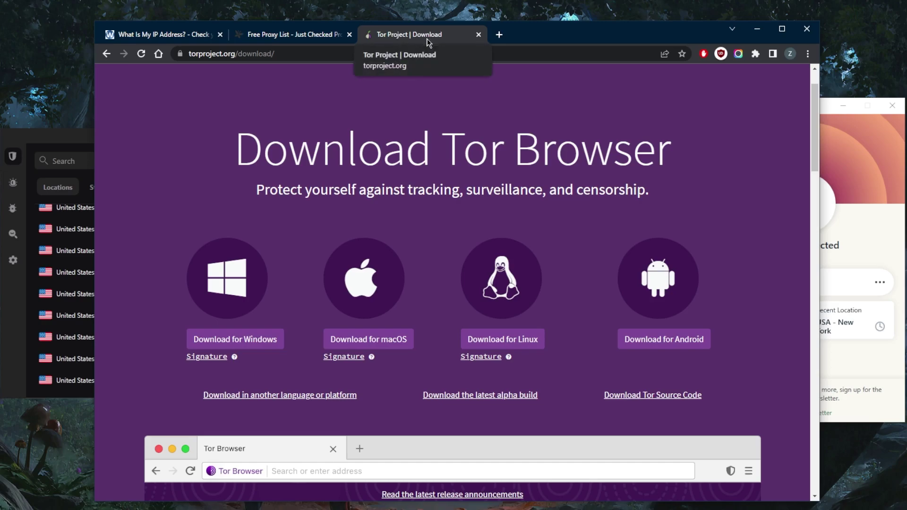
Launch Tor Browser from its folder, then close the folder, the Tor download tab and Tor Browser
key("alt+Tab")
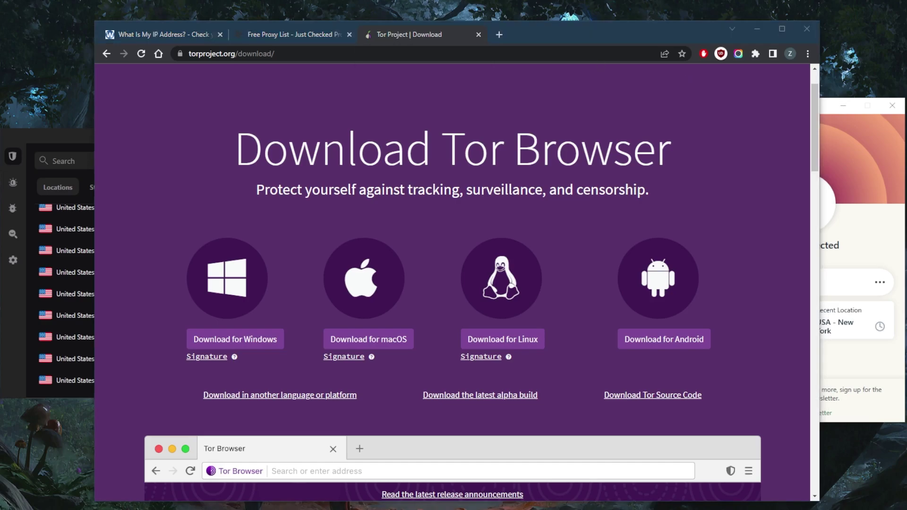
double_click(363, 183)
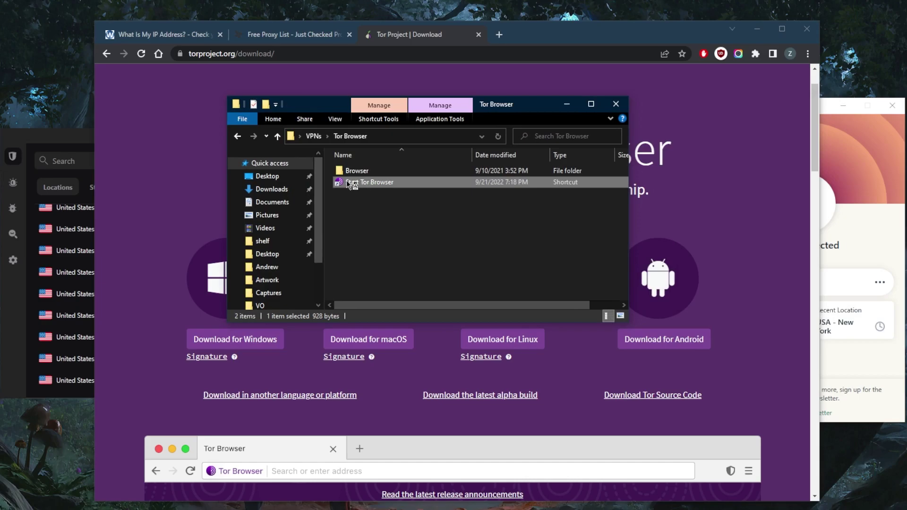
left_click(617, 104)
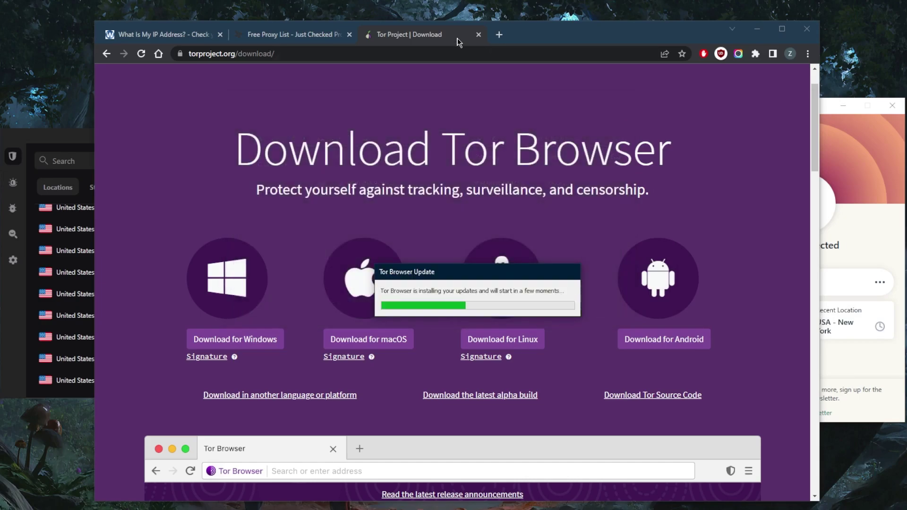
key("ctrl+w")
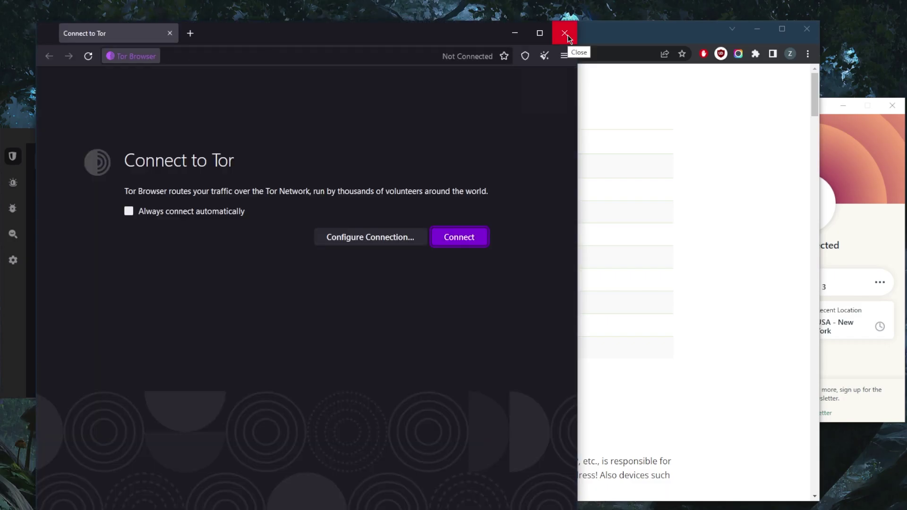
left_click(565, 34)
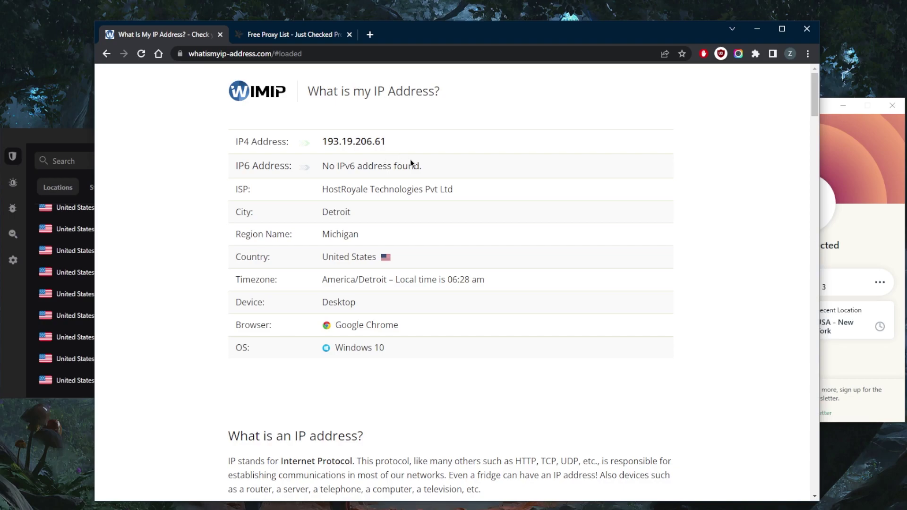
Switch to the Free Proxy List tab and scroll through its proxy table
left_click(292, 39)
scroll(355, 246, "down", 8)
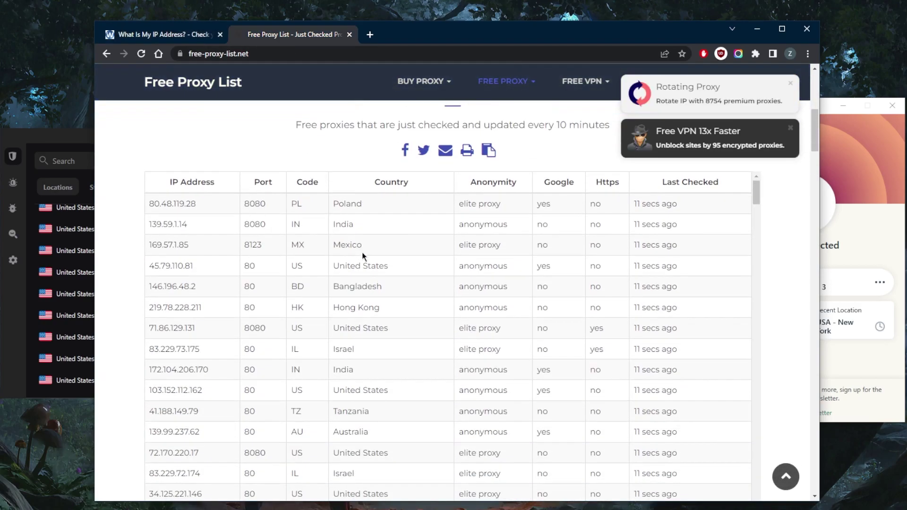
scroll(345, 219, "down", 1)
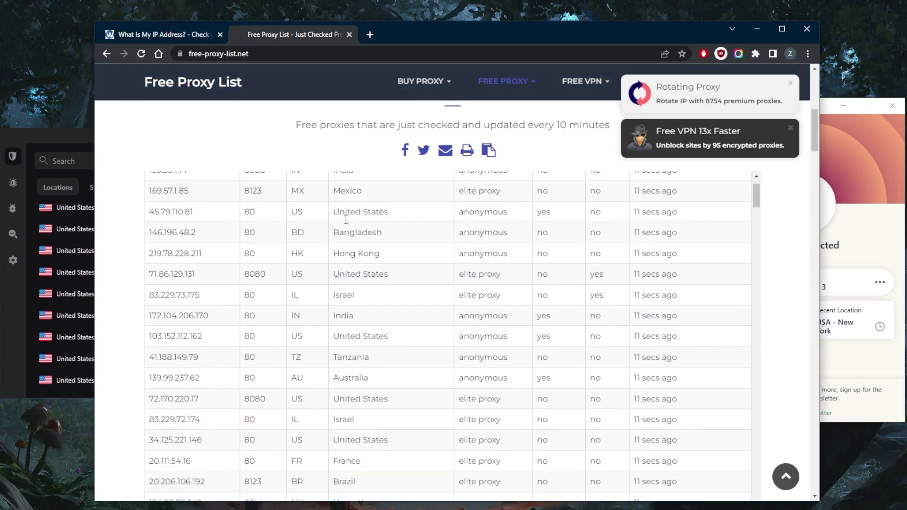
scroll(346, 220, "up", 5)
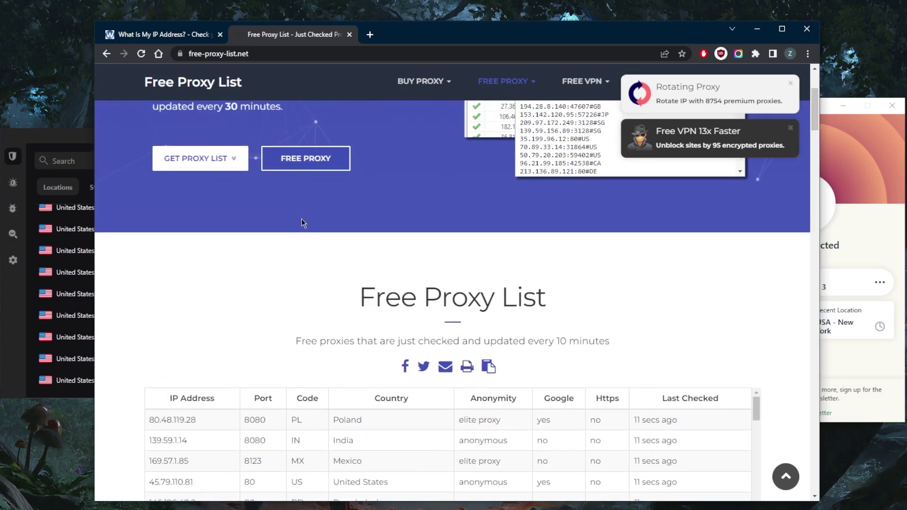
scroll(301, 220, "down", 3)
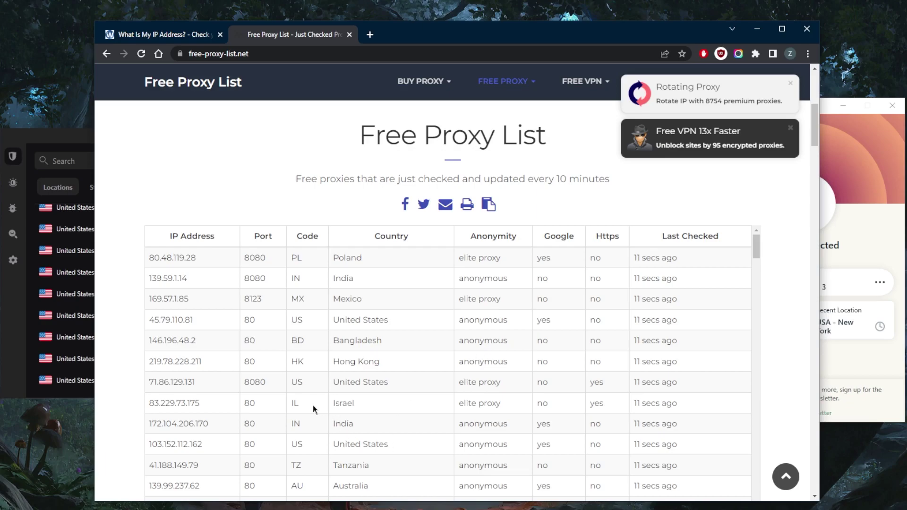
Find the proxy settings via Windows search and switch on 'Use a proxy server'
key("super")
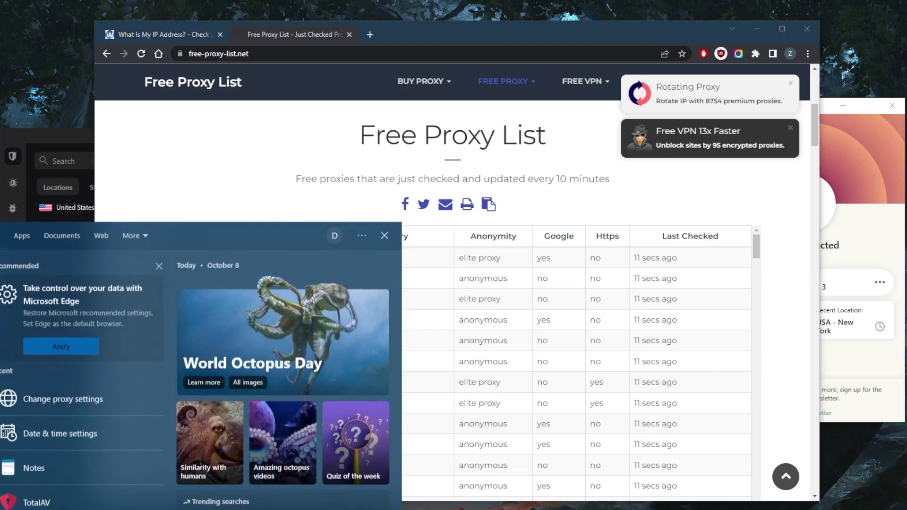
type("proxy")
left_click(49, 347)
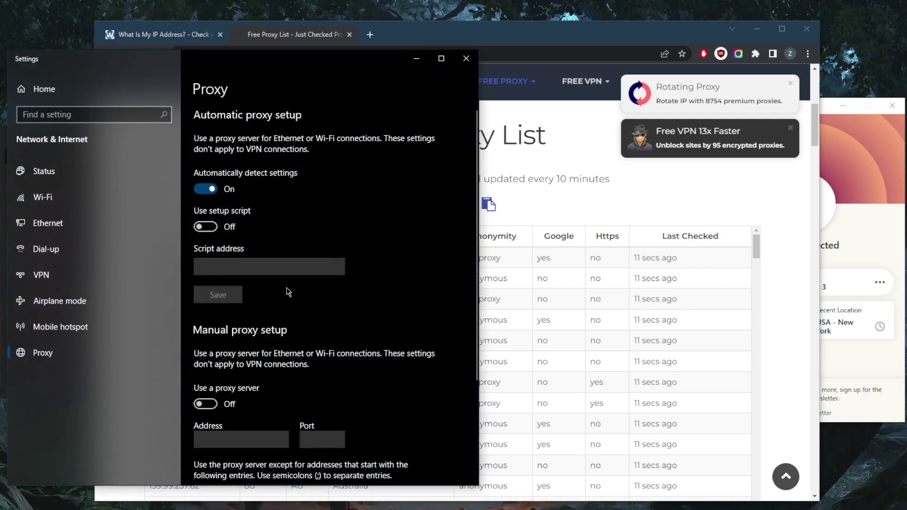
left_click(205, 404)
Glance at the proxy list page, then turn the manual proxy back off and close Settings
scroll(269, 264, "down", 3)
left_click(578, 167)
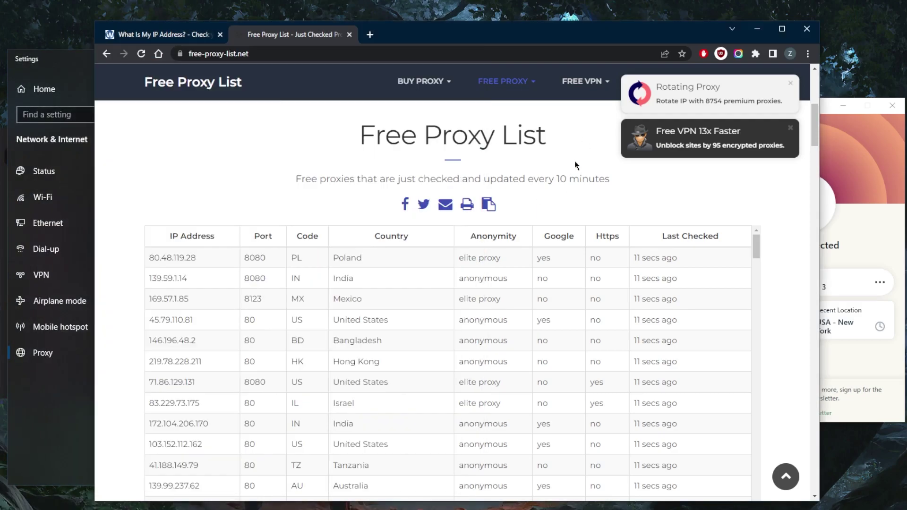
left_click(65, 52)
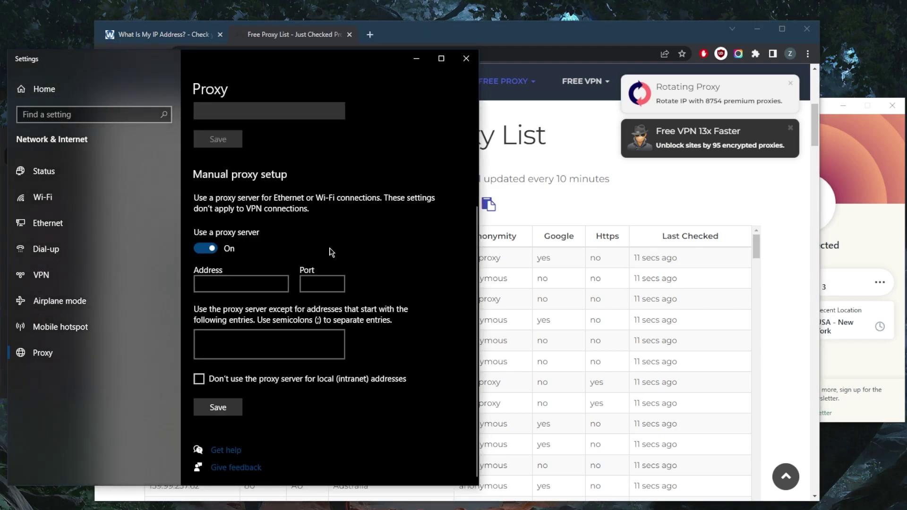
left_click(206, 248)
left_click(459, 62)
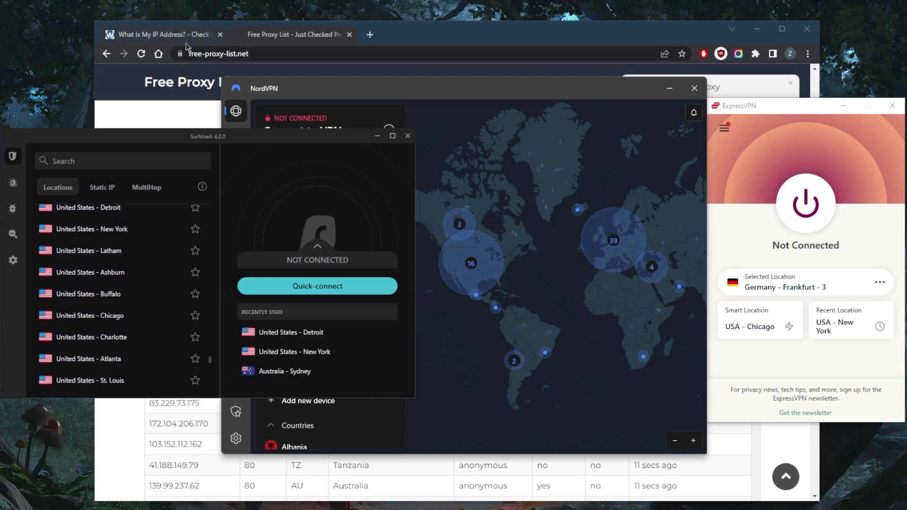
Show the What Is My IP Address tab, move Chrome up-left and narrow its window
left_click(171, 36)
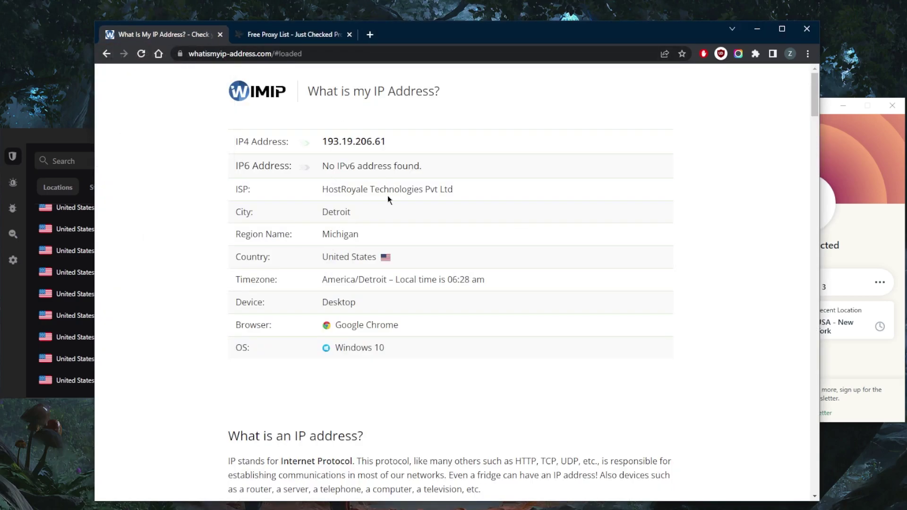
left_click_drag(421, 37, 346, 33)
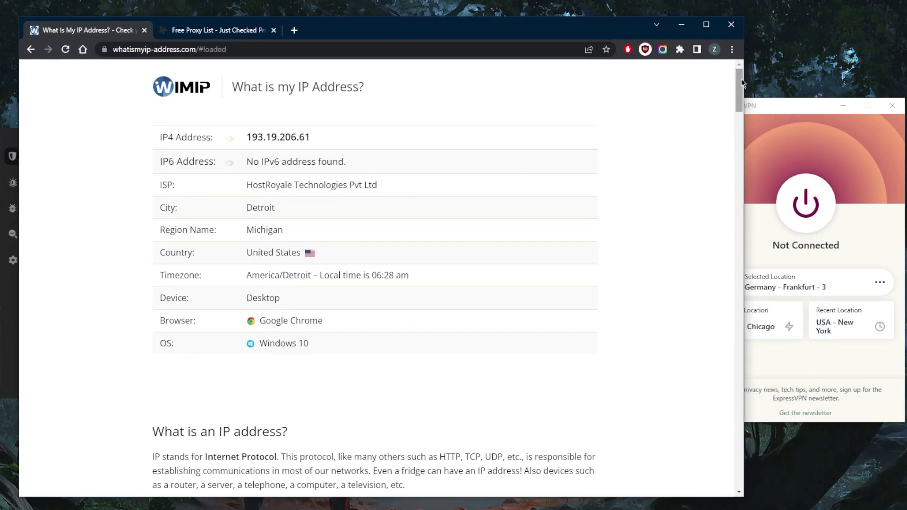
left_click_drag(744, 81, 703, 82)
Open ExpressVPN's VPN Locations list from its options menu
left_click(734, 133)
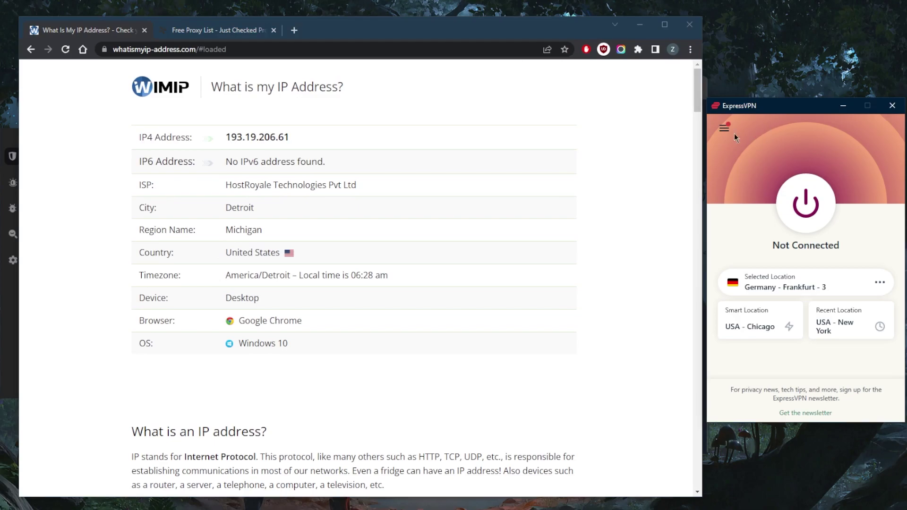
left_click(726, 134)
left_click(746, 146)
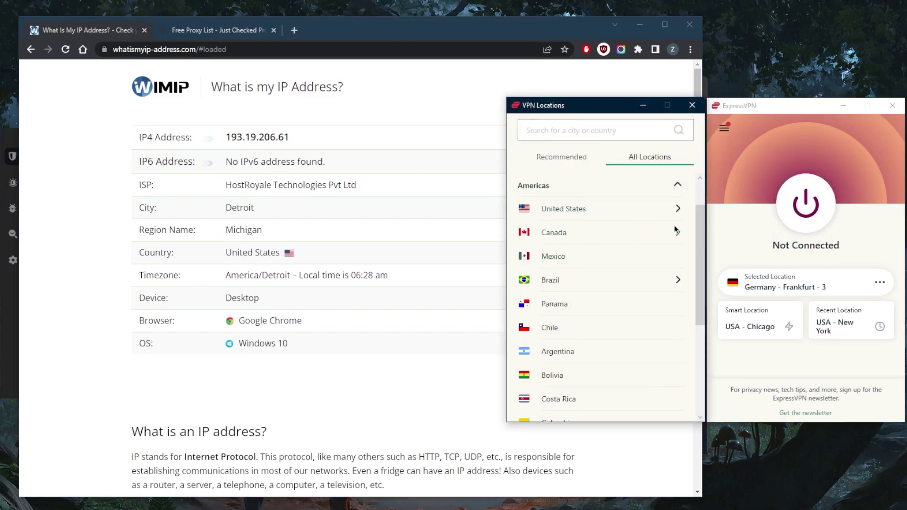
Pick Canada from ExpressVPN's locations to connect to Canada - Toronto
left_click(572, 232)
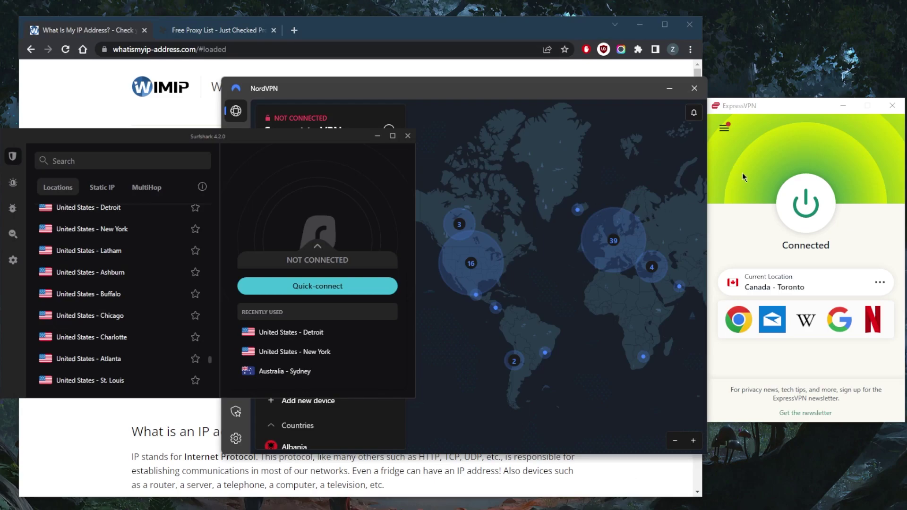
Bring Chrome forward and reload the IP-check page to see the new Toronto IP
left_click(492, 32)
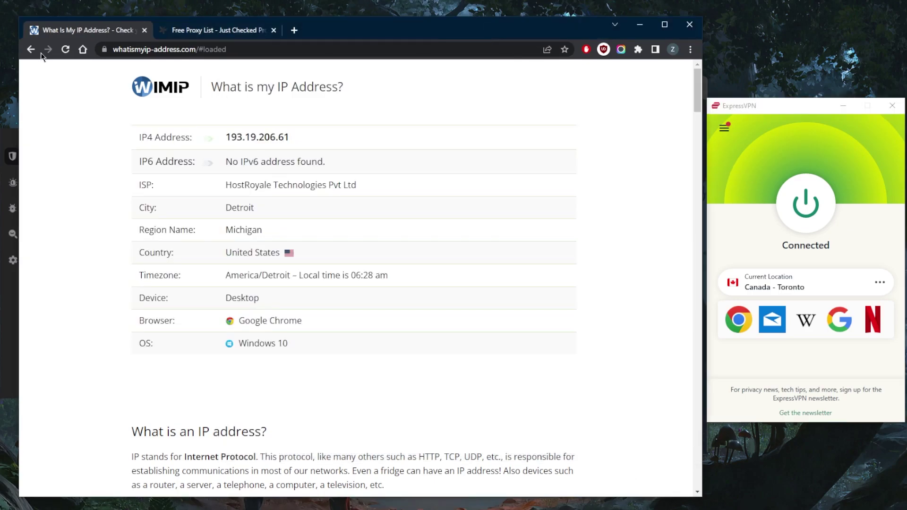
left_click(66, 50)
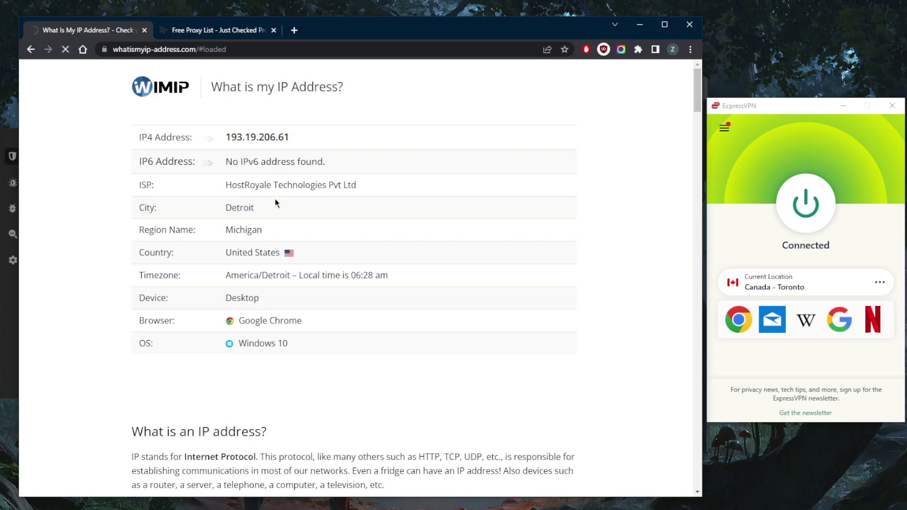